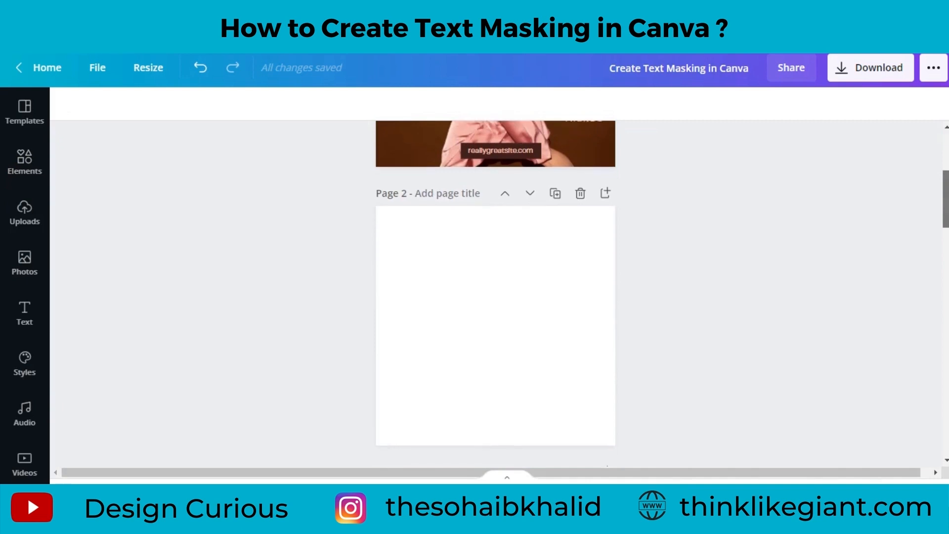
# Search the elements for "letter frame F" and add the bold serif F frame to blank page 2
pyautogui.click(22, 168)
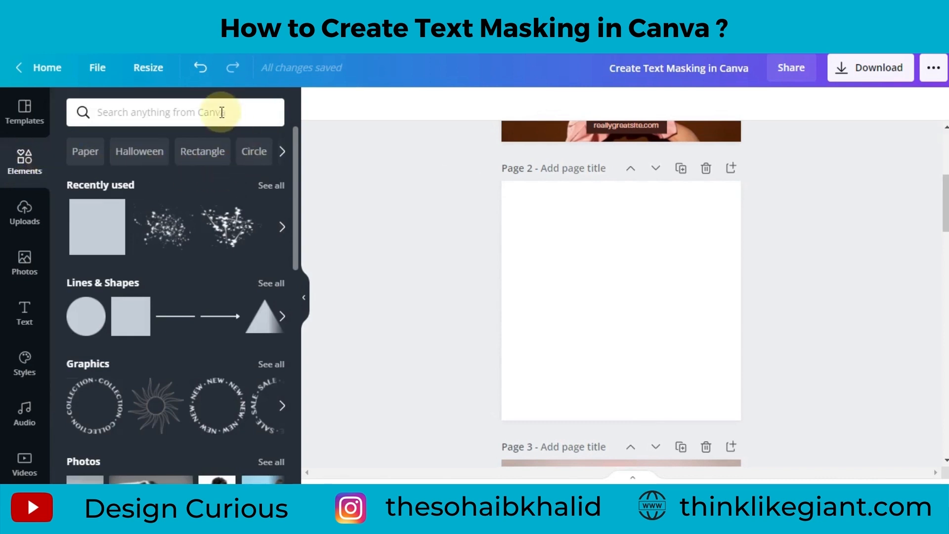
pyautogui.click(204, 112)
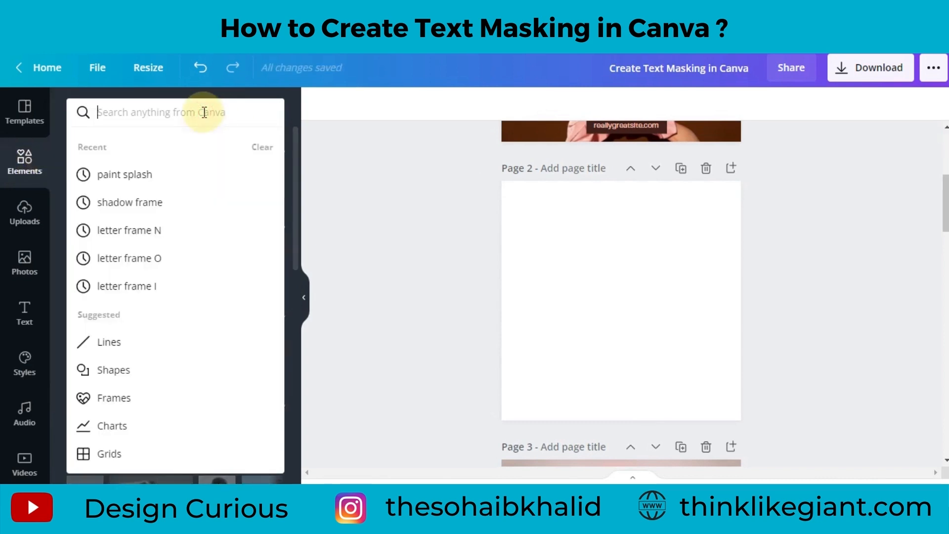
pyautogui.write('le')
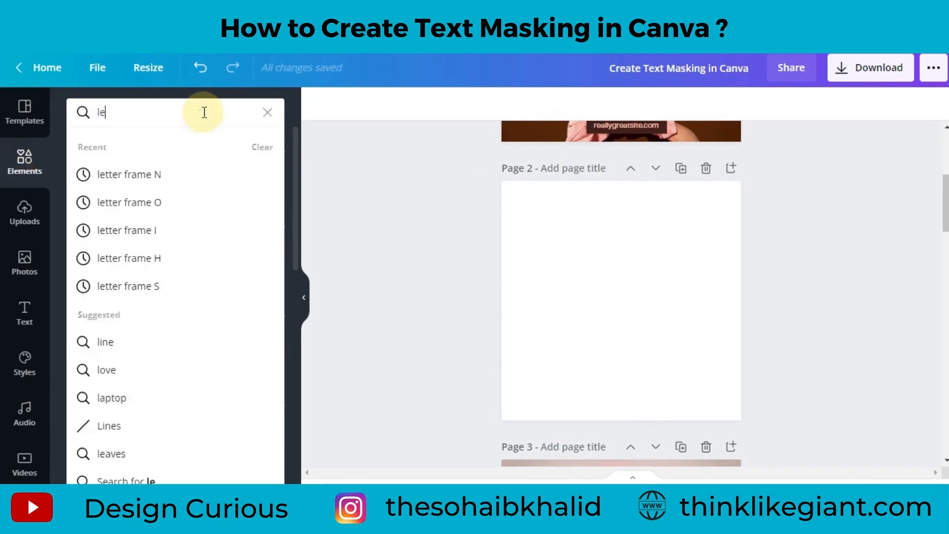
pyautogui.write('tter frame F')
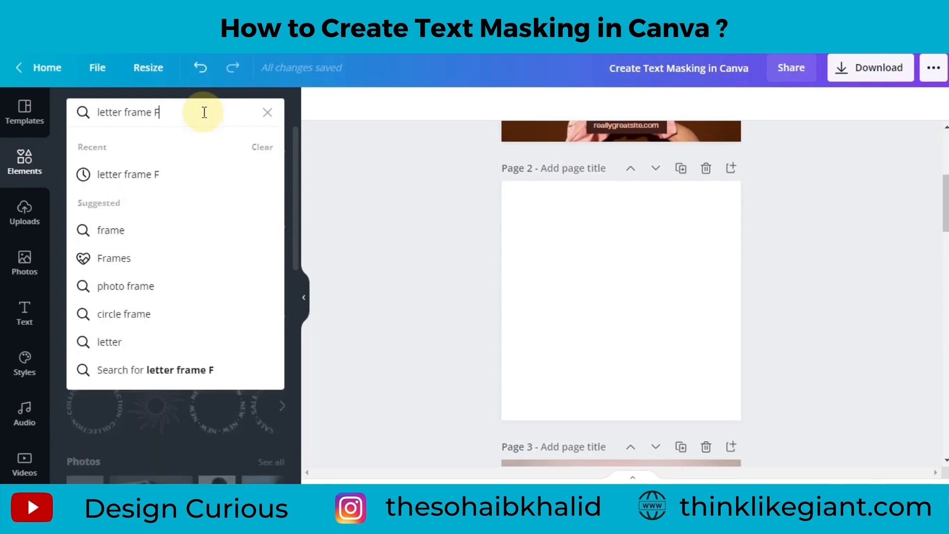
pyautogui.press('Return')
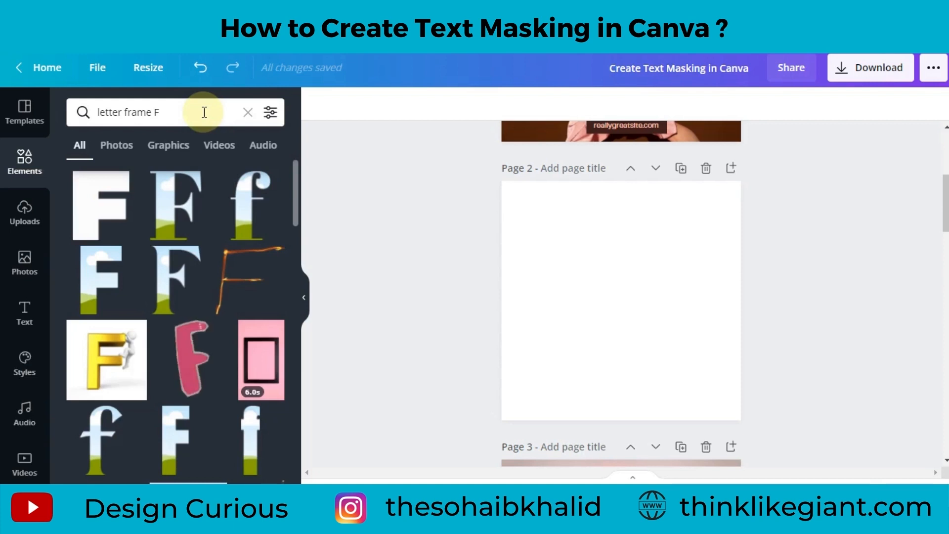
pyautogui.click(171, 216)
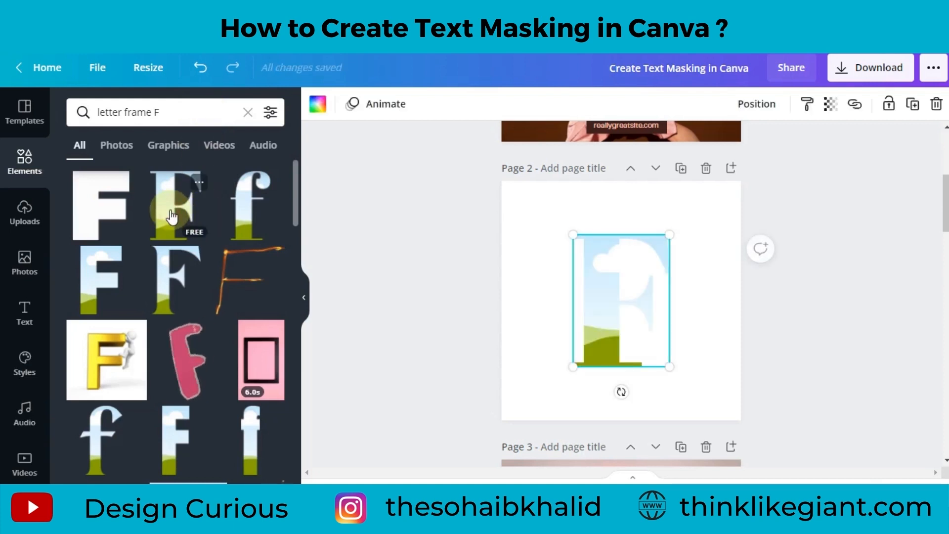
# Search for "letter frame a", add the serif A frame, and arrange matching letter frames in a row spelling FASHION on page 2
pyautogui.click(182, 113)
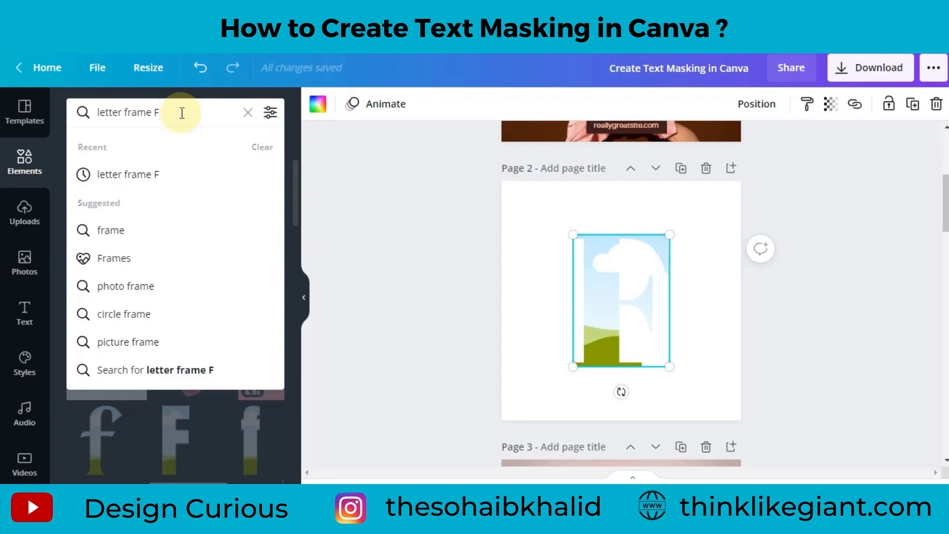
pyautogui.press('BackSpace')
pyautogui.write('a')
pyautogui.press('Return')
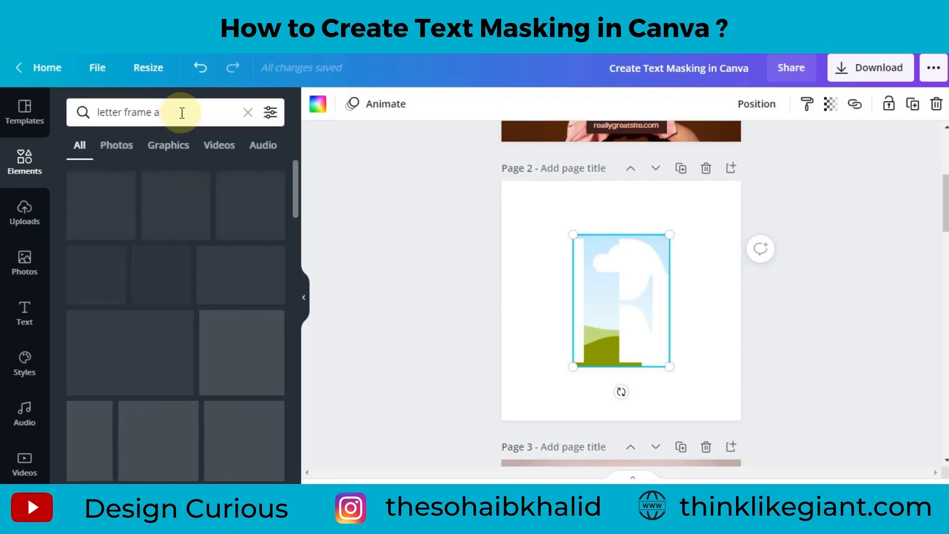
pyautogui.click(181, 112)
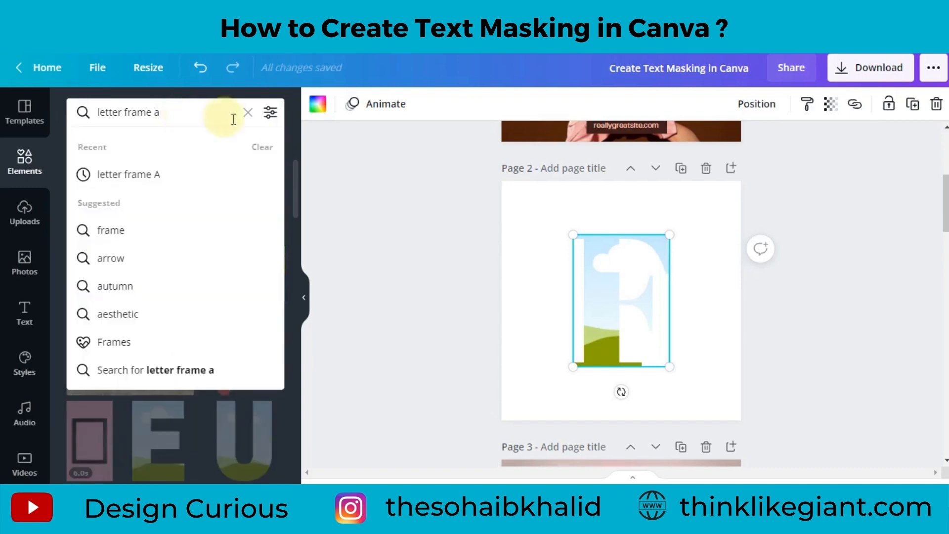
pyautogui.click(332, 202)
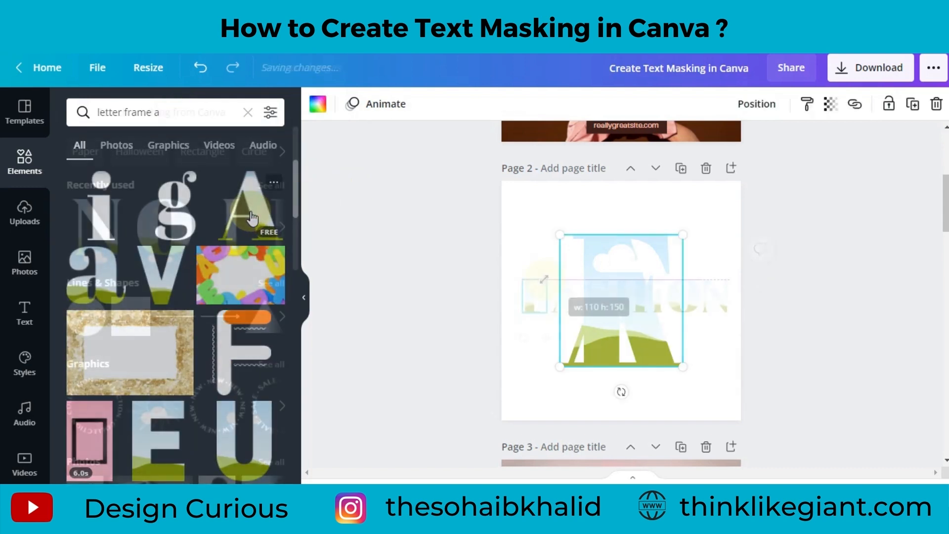
pyautogui.click(625, 354)
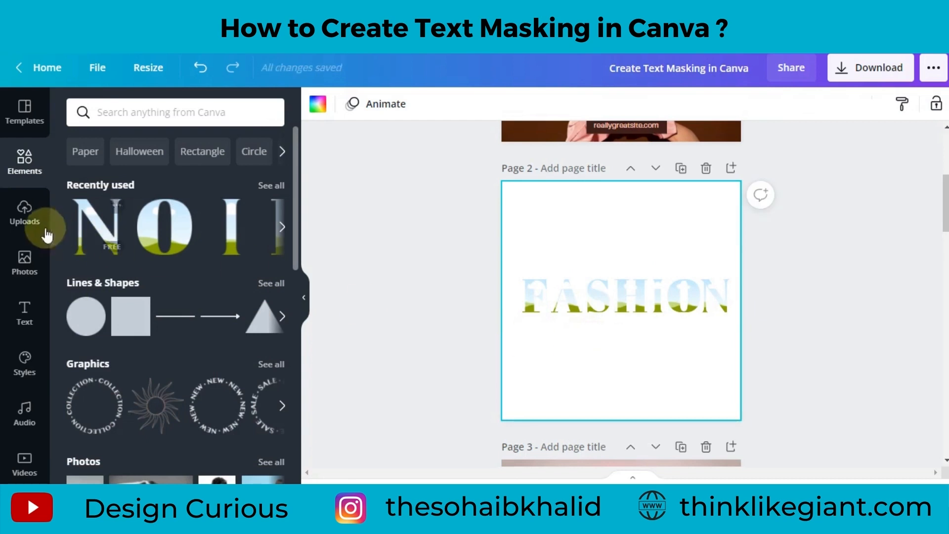
# Set the recently used photo of the woman on a pink backdrop as page 2's background
pyautogui.click(25, 259)
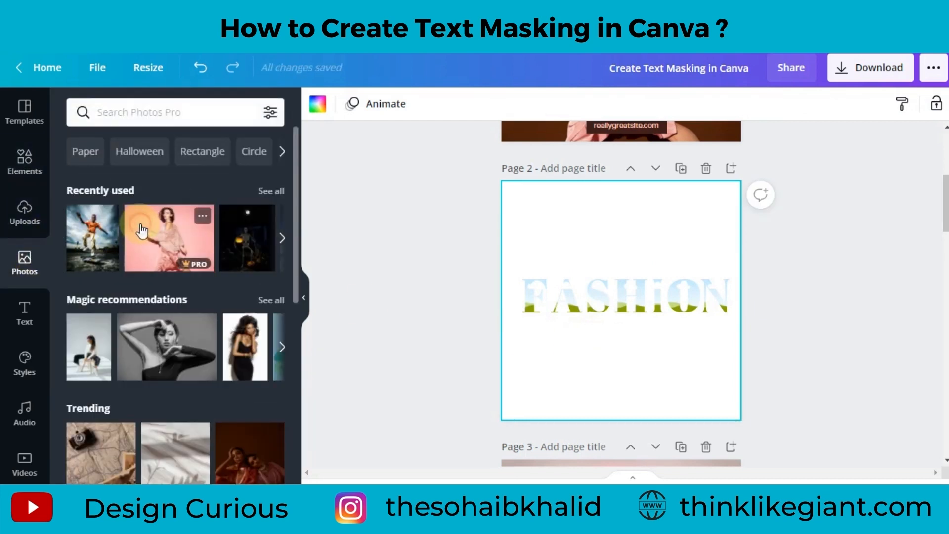
pyautogui.moveTo(141, 225); pyautogui.dragTo(506, 221)
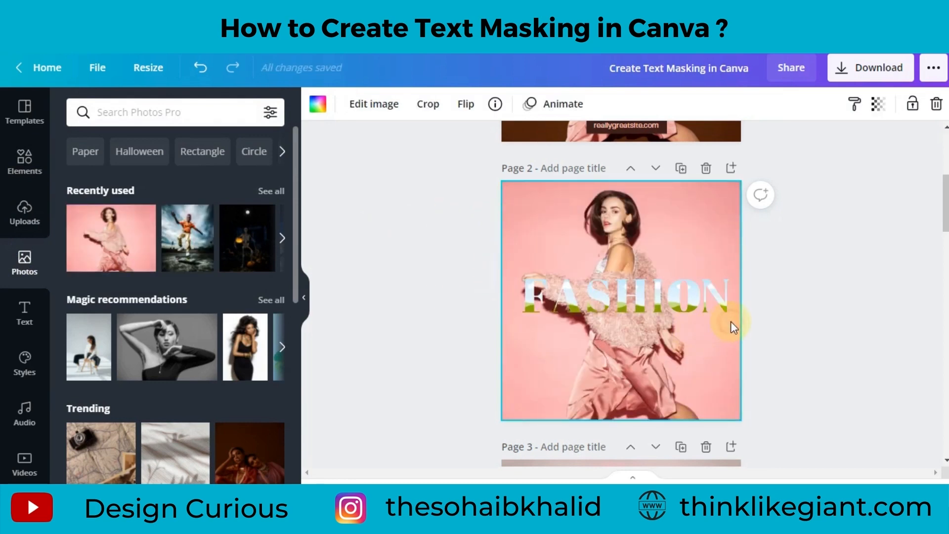
# Select all the FASHION letter frames together, enlarge them to nearly the page width, and centre the word over the photo
pyautogui.moveTo(676, 319); pyautogui.dragTo(517, 282)
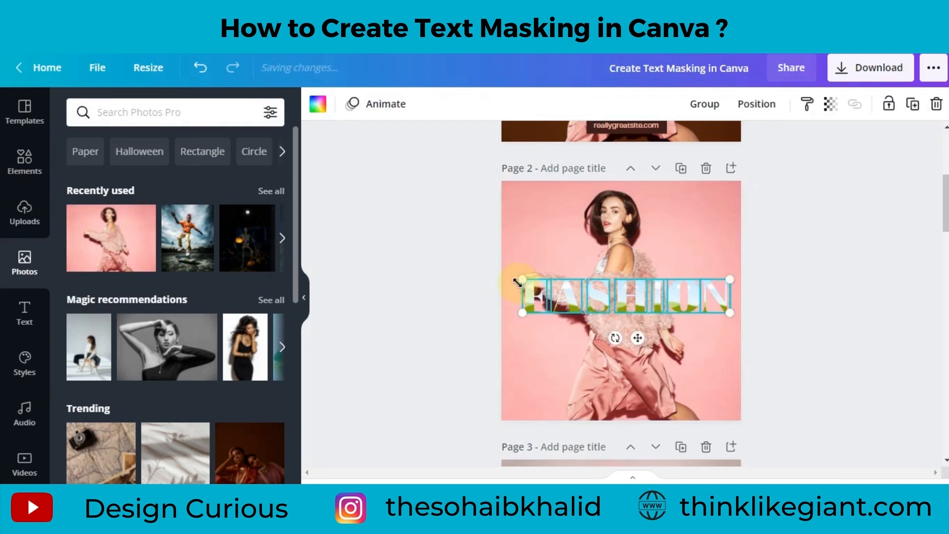
pyautogui.moveTo(727, 279); pyautogui.dragTo(737, 268)
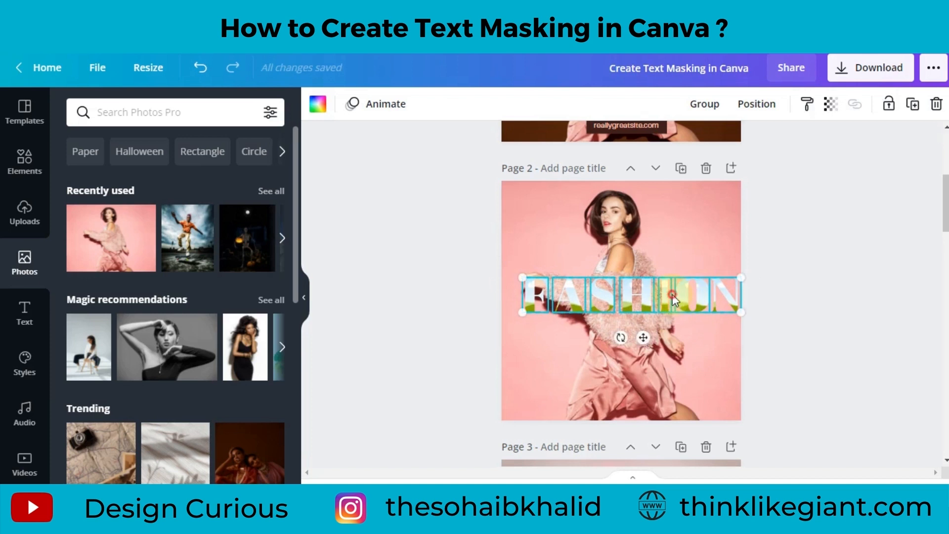
pyautogui.moveTo(673, 297); pyautogui.dragTo(661, 302)
pyautogui.moveTo(722, 283); pyautogui.dragTo(699, 293)
pyautogui.click(710, 370)
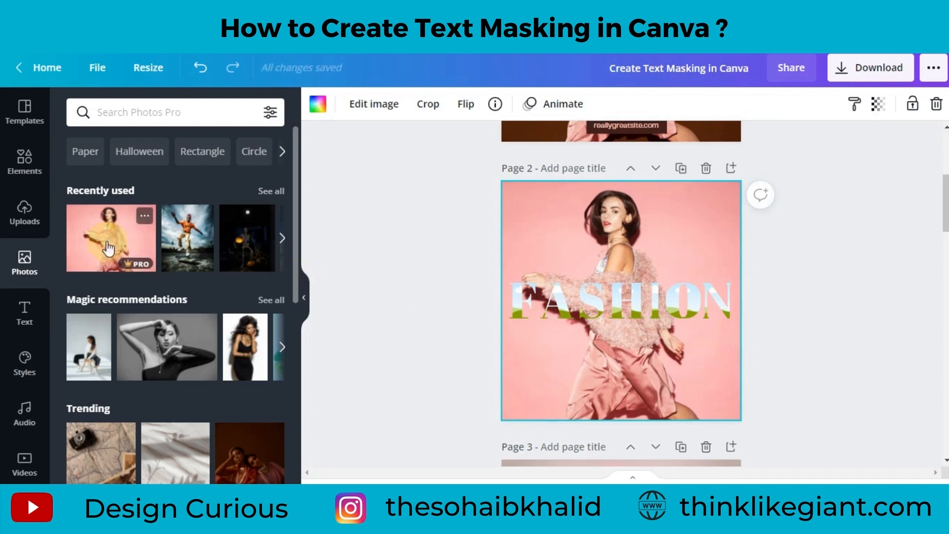
# Fill each FASHION letter frame with the same photo of the woman on pink used as the background
pyautogui.moveTo(108, 240); pyautogui.dragTo(515, 303)
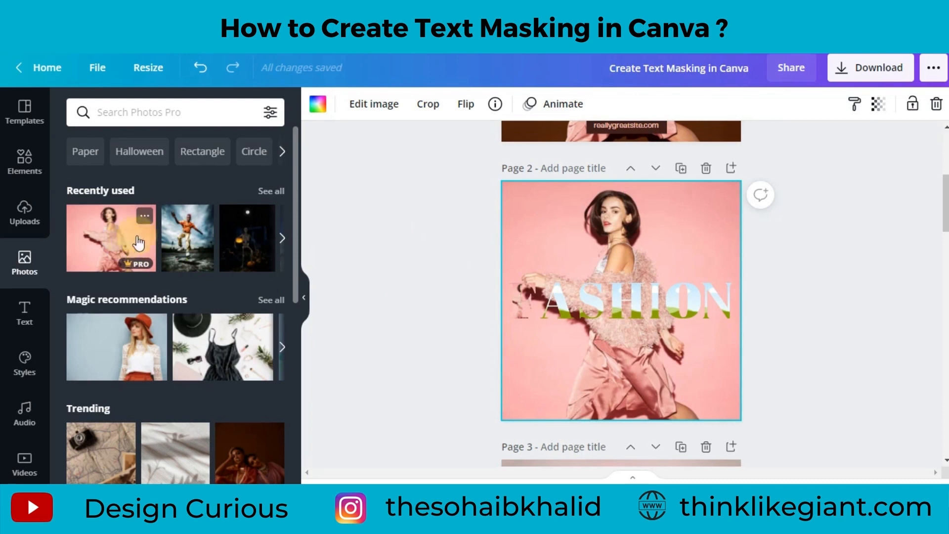
pyautogui.moveTo(138, 242); pyautogui.dragTo(560, 309)
pyautogui.moveTo(137, 243); pyautogui.dragTo(586, 298)
pyautogui.moveTo(99, 252); pyautogui.dragTo(707, 203)
# Enlarge and reposition the photo inside the F frame so it lines up exactly with the background photo
pyautogui.doubleClick(524, 299)
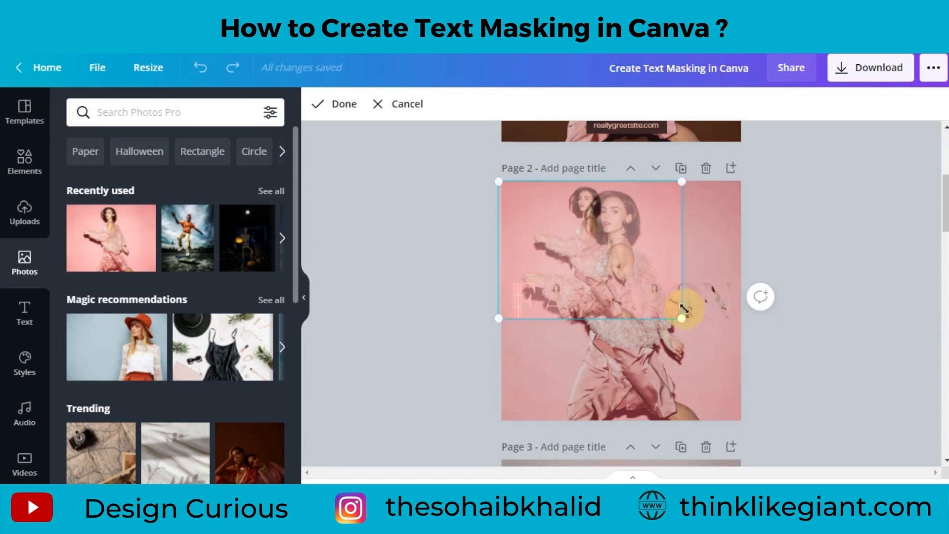
pyautogui.moveTo(683, 308); pyautogui.dragTo(829, 402)
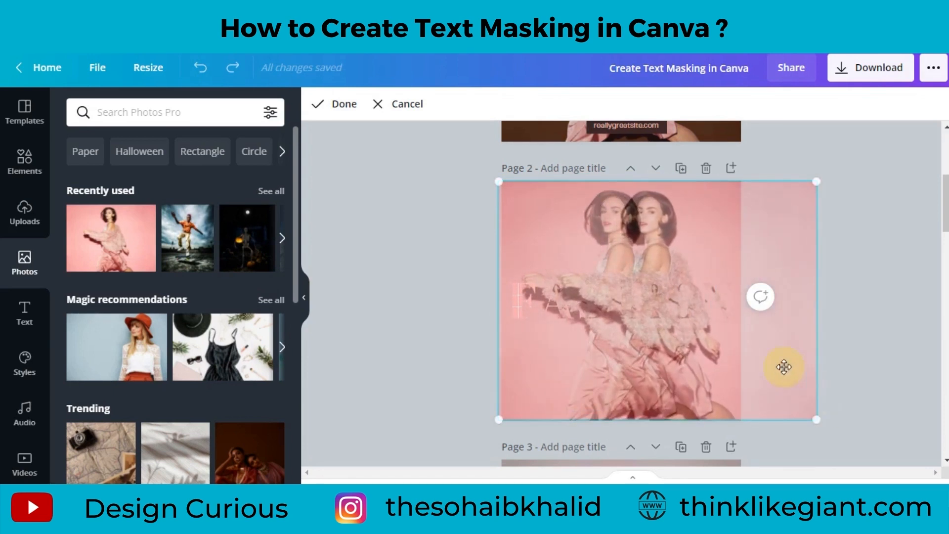
pyautogui.moveTo(783, 366); pyautogui.dragTo(731, 359)
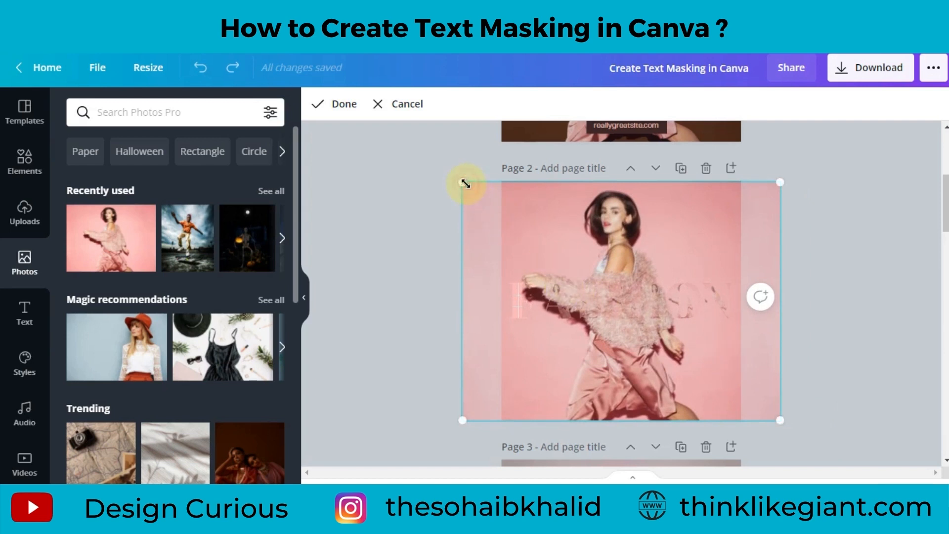
pyautogui.moveTo(465, 183); pyautogui.dragTo(464, 183)
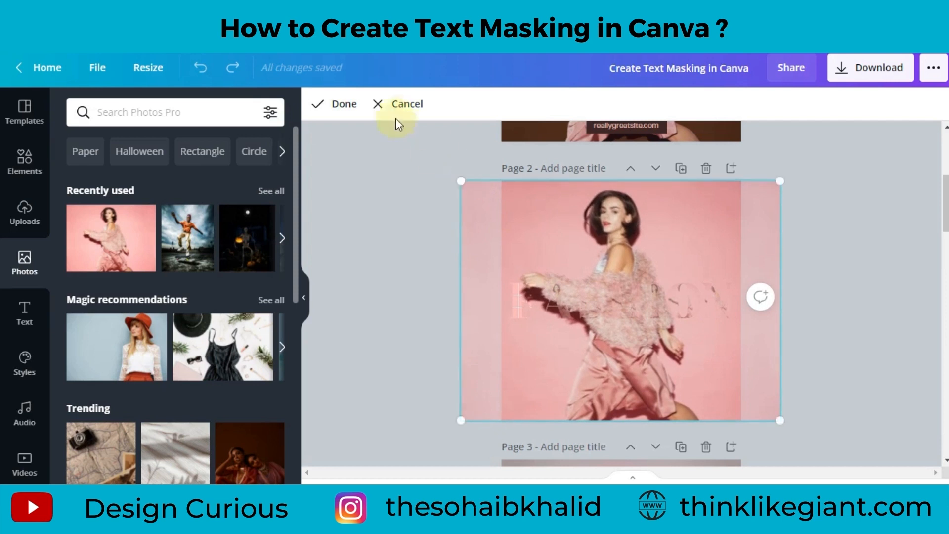
pyautogui.click(339, 103)
# Scale and shift the photo inside the N frame to match the background photo's size and position
pyautogui.doubleClick(718, 299)
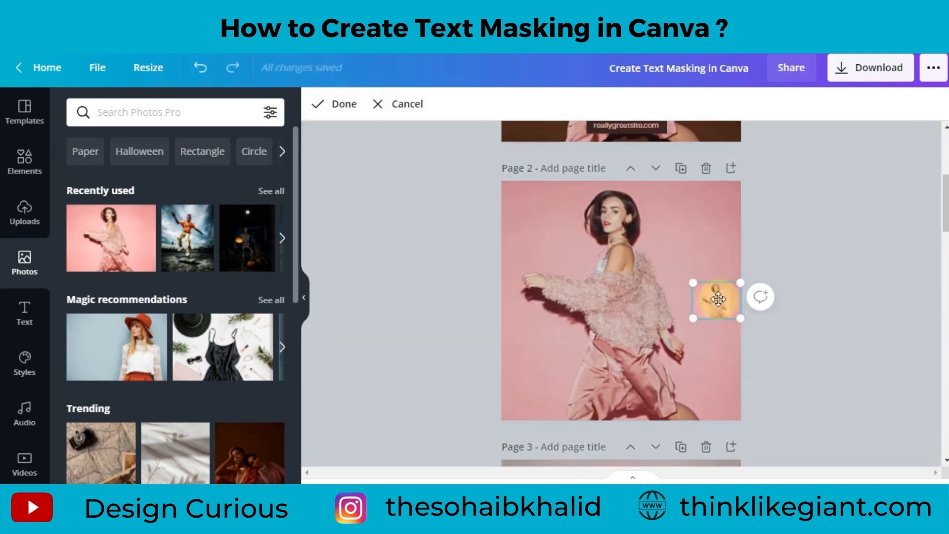
pyautogui.moveTo(736, 285); pyautogui.dragTo(862, 172)
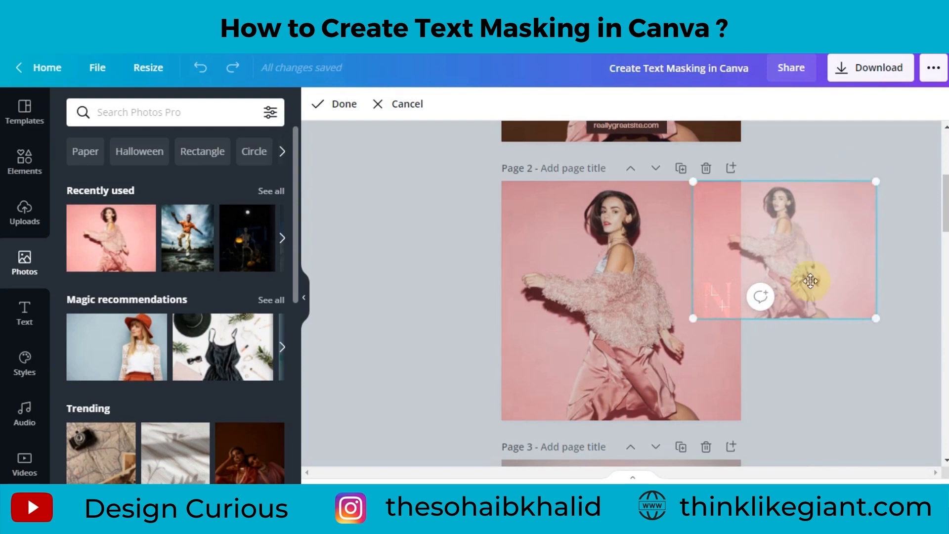
pyautogui.moveTo(686, 322); pyautogui.dragTo(573, 435)
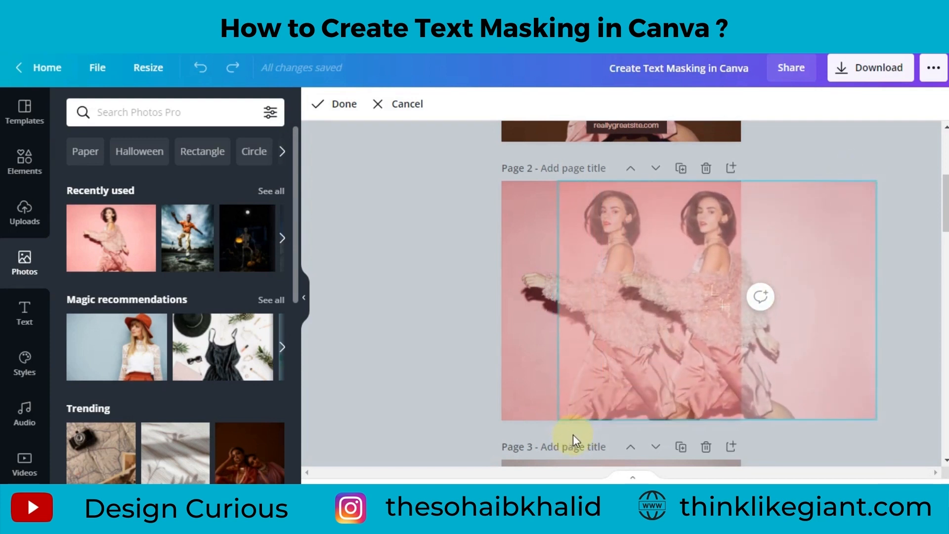
pyautogui.moveTo(788, 330); pyautogui.dragTo(691, 330)
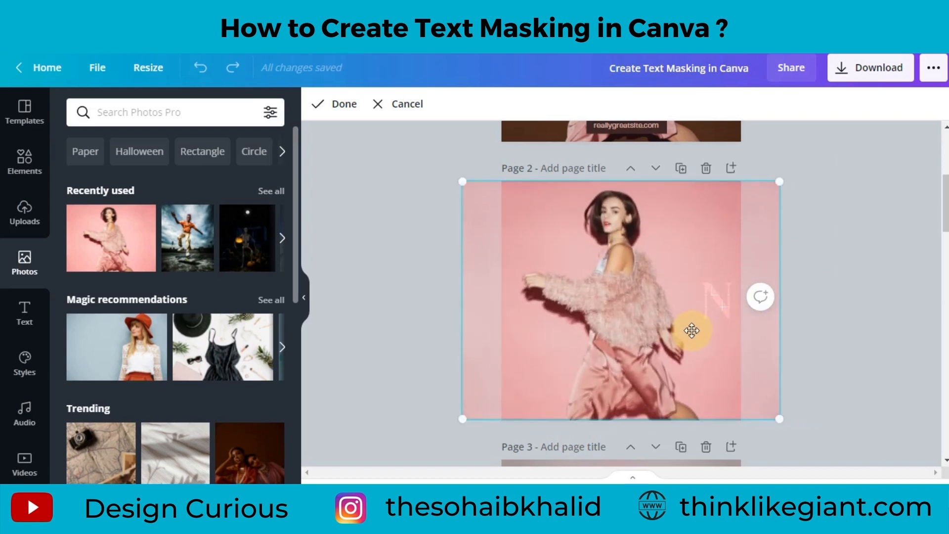
pyautogui.click(344, 104)
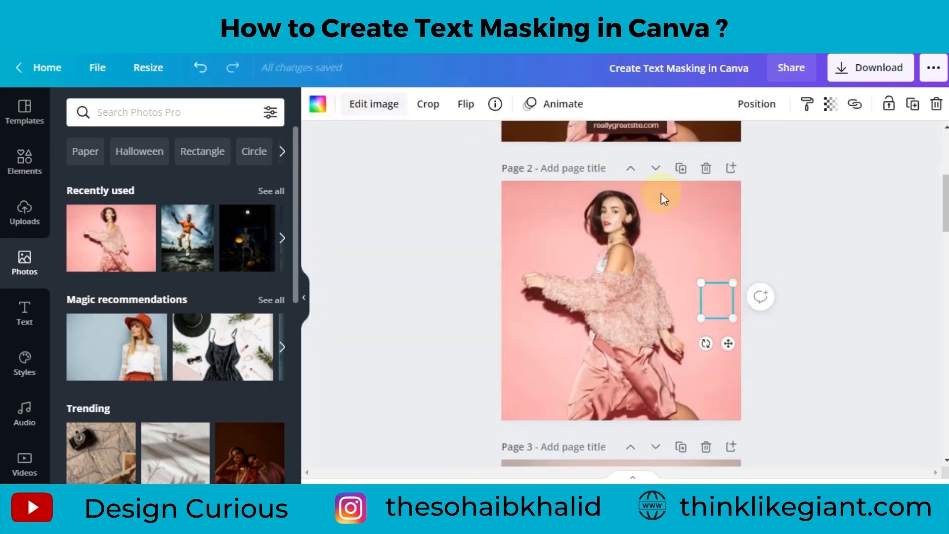
pyautogui.click(871, 290)
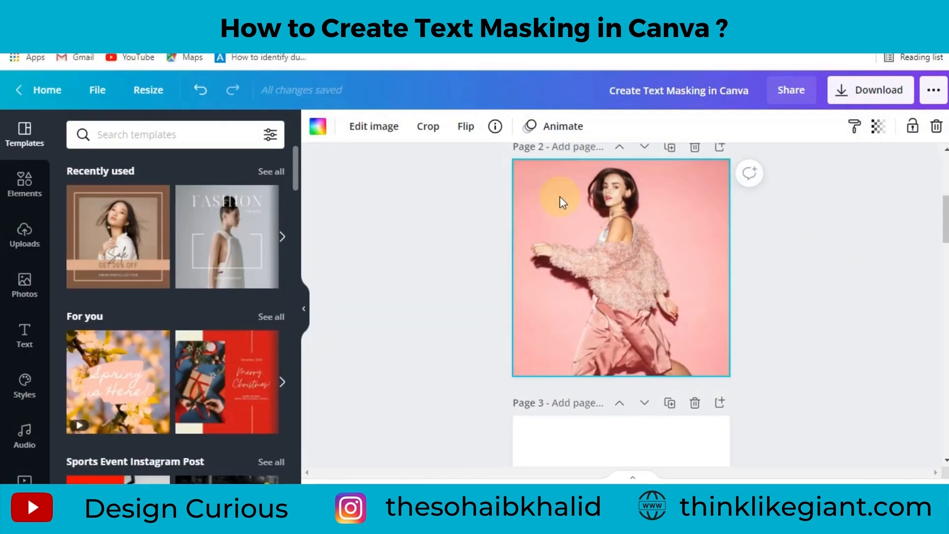
# Adjust the background photo to brightness -36, contrast -17 and saturation 14 so the masked letters stand out
pyautogui.click(375, 130)
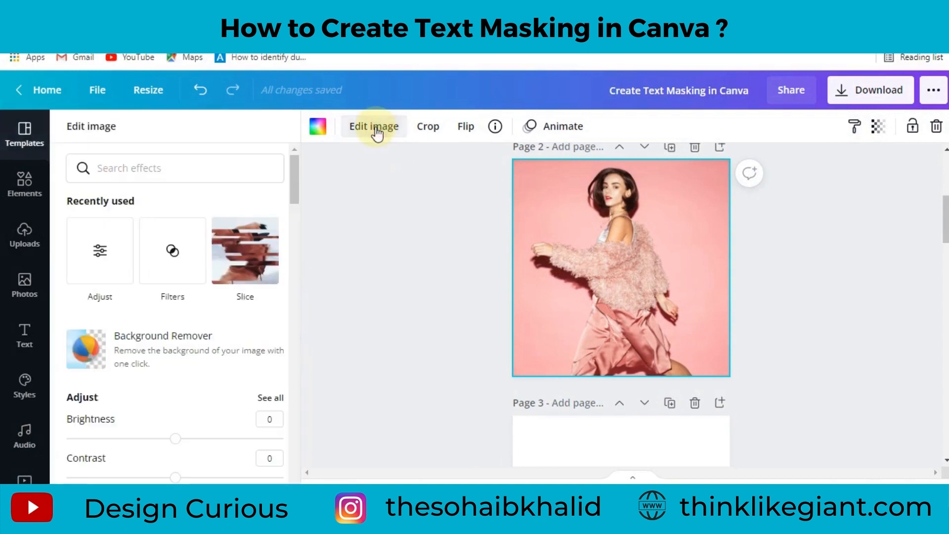
pyautogui.click(267, 399)
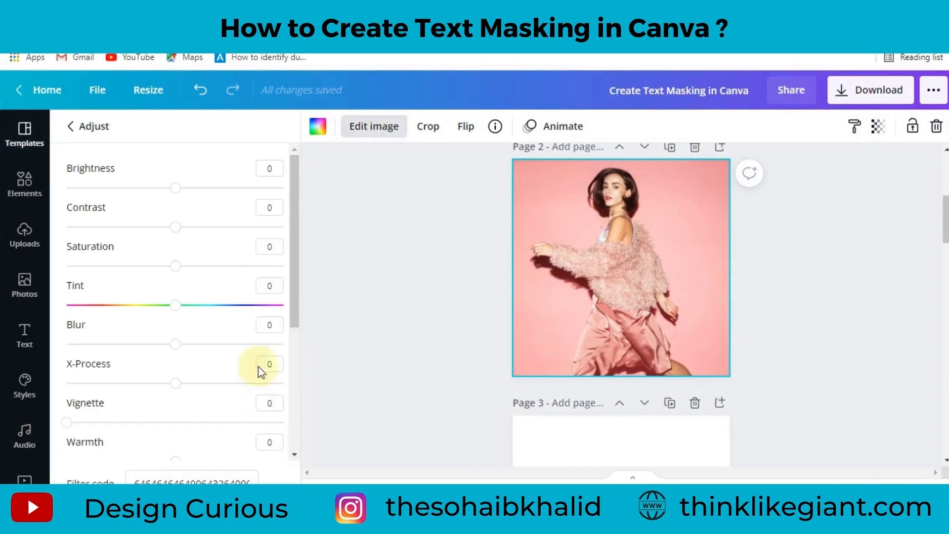
pyautogui.moveTo(176, 194); pyautogui.dragTo(144, 192)
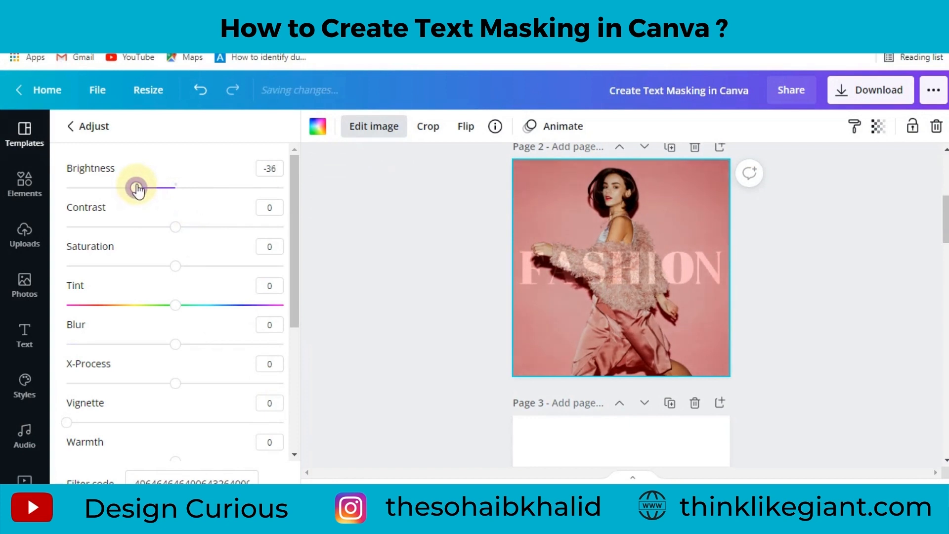
pyautogui.moveTo(174, 228); pyautogui.dragTo(156, 228)
pyautogui.moveTo(172, 269)
pyautogui.mouseDown()
pyautogui.moveTo(149, 264)
pyautogui.moveTo(191, 270)
pyautogui.mouseUp()
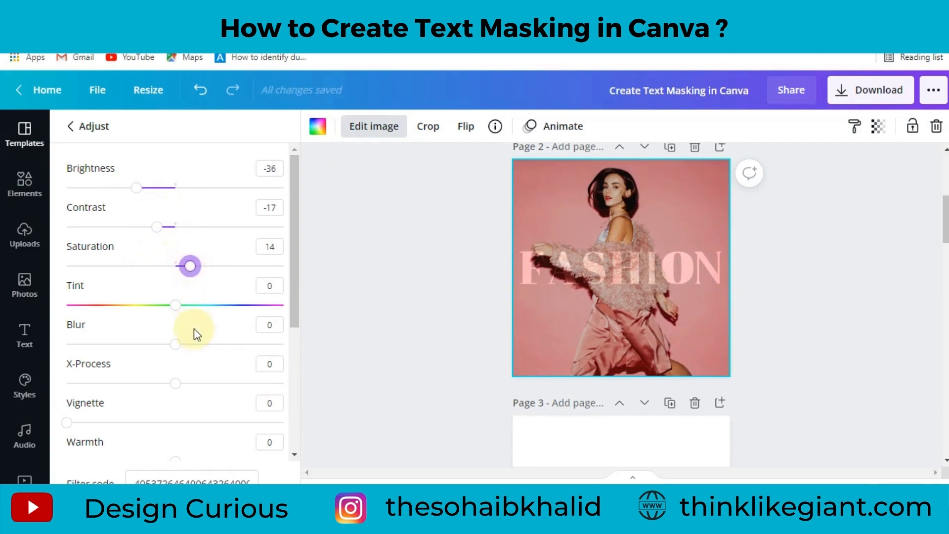
pyautogui.moveTo(178, 306)
pyautogui.mouseDown()
pyautogui.moveTo(64, 304)
pyautogui.moveTo(214, 316)
pyautogui.moveTo(272, 306)
pyautogui.moveTo(286, 318)
pyautogui.moveTo(176, 311)
pyautogui.mouseUp()
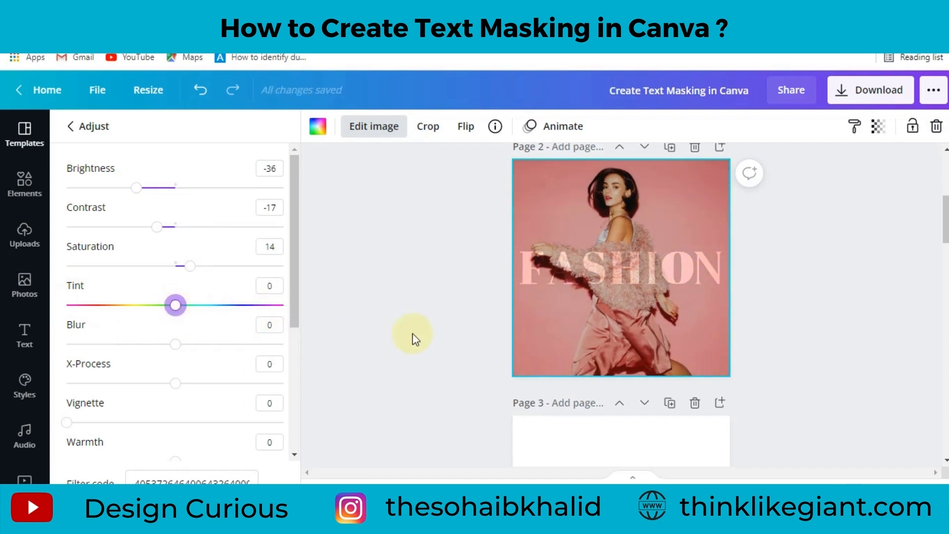
pyautogui.click(454, 326)
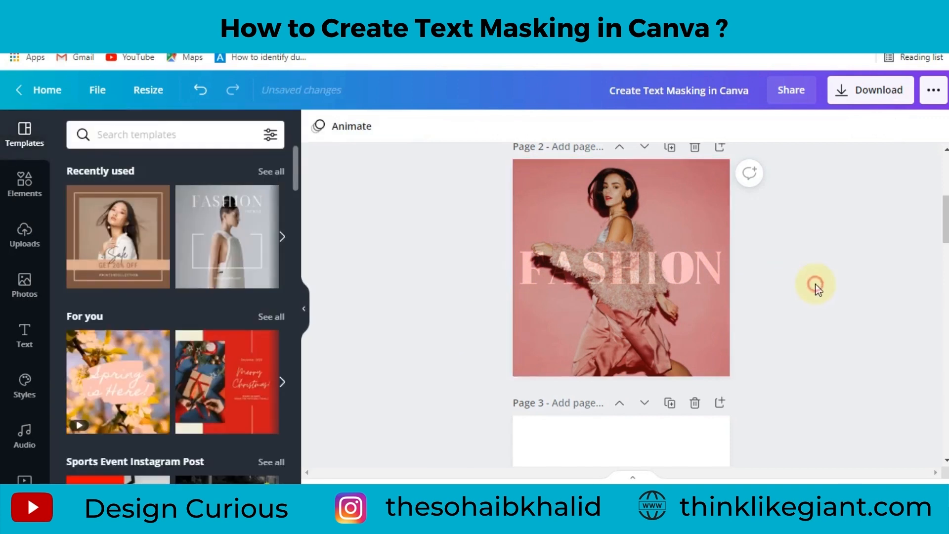
# Delete the blank page 3 and duplicate page 2 with the FASHION text mask
pyautogui.click(695, 403)
pyautogui.scroll(1, 830, 298)
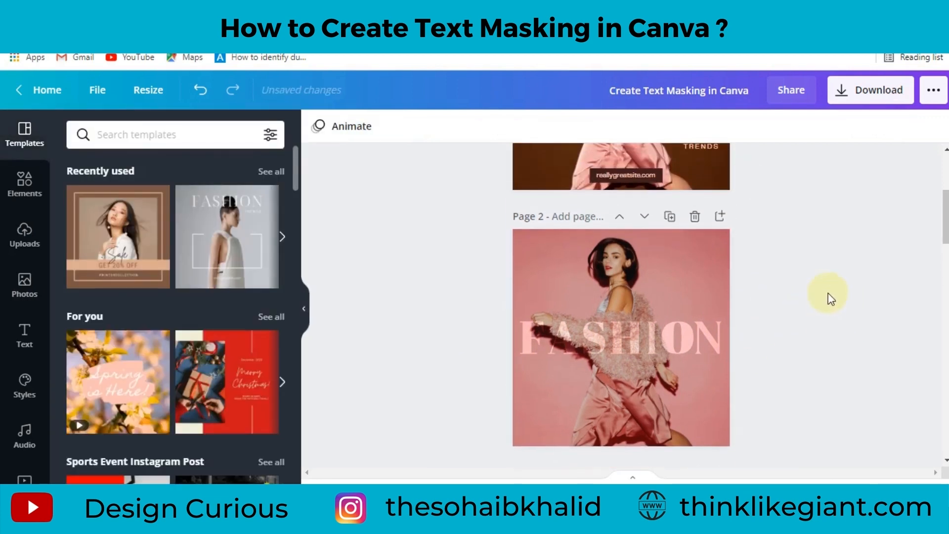
pyautogui.click(669, 216)
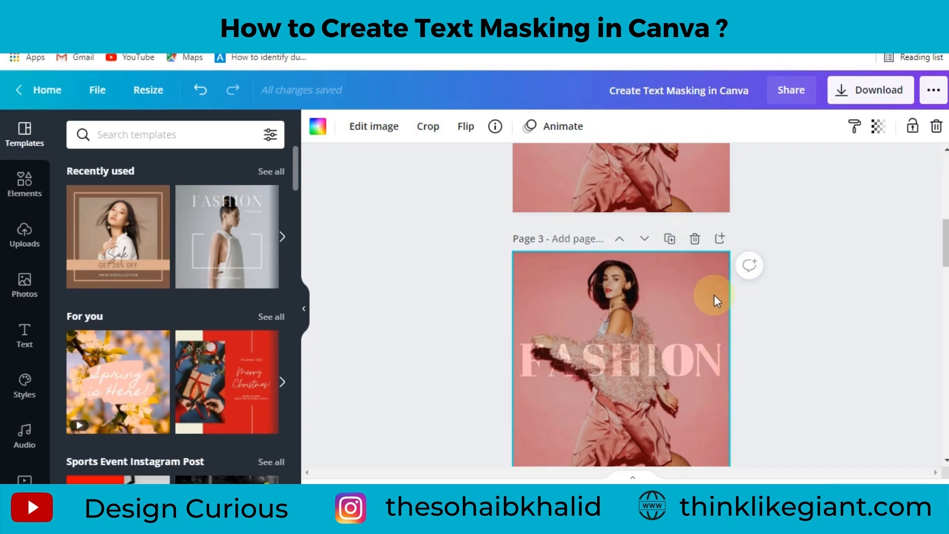
# Remove the background photo from page 3 and download only that page as a PNG with a transparent background
pyautogui.press('Delete')
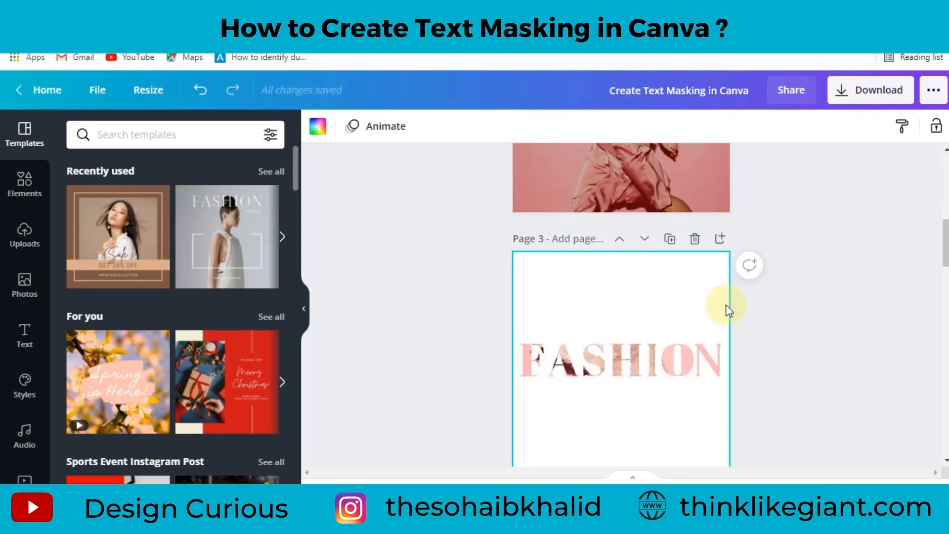
pyautogui.click(871, 90)
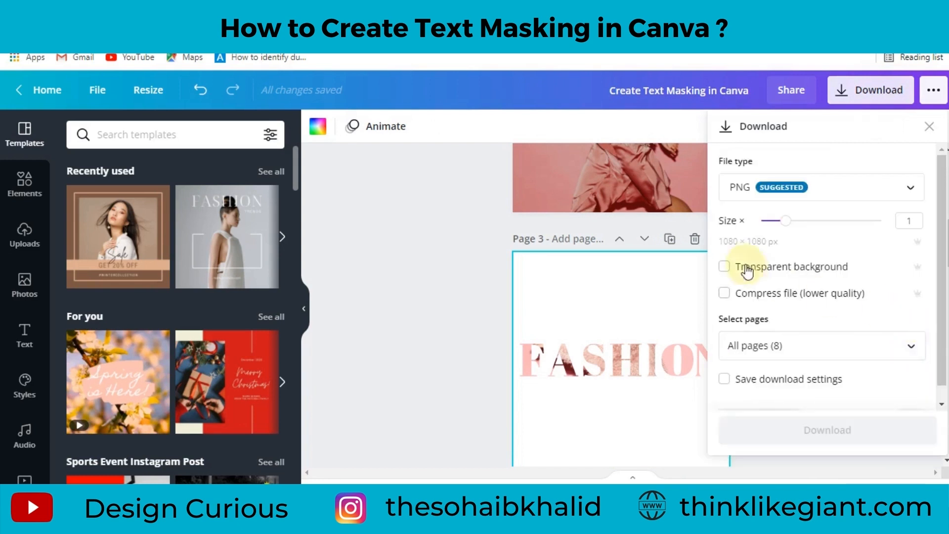
pyautogui.click(724, 267)
pyautogui.click(911, 352)
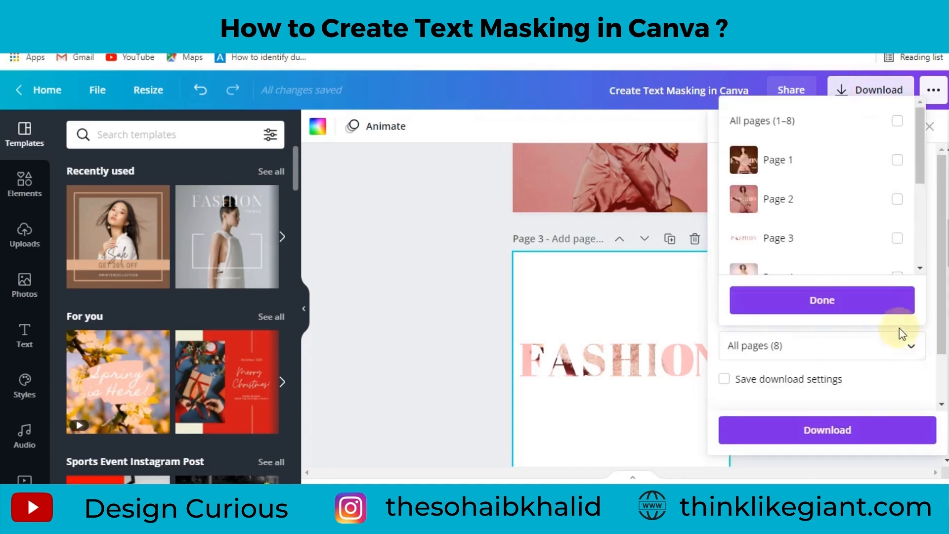
pyautogui.click(897, 238)
pyautogui.click(849, 304)
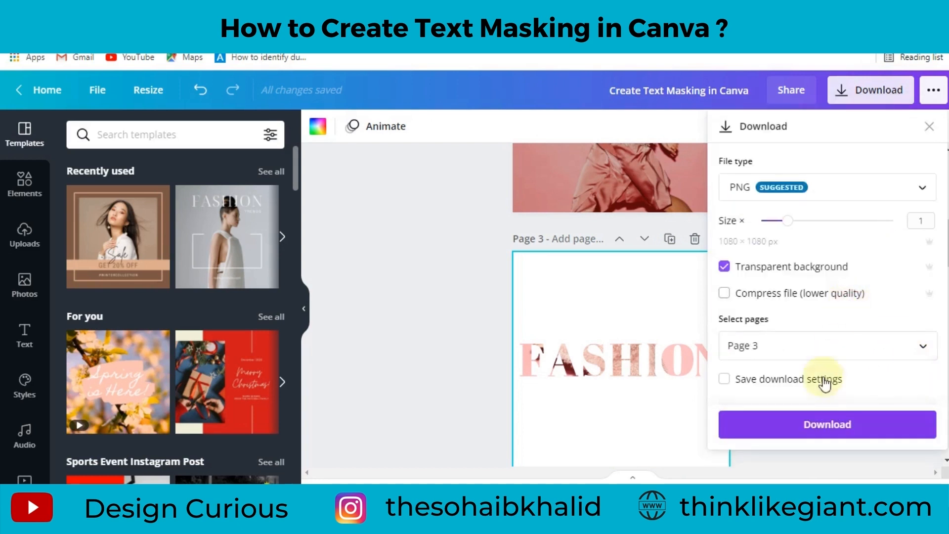
pyautogui.click(822, 430)
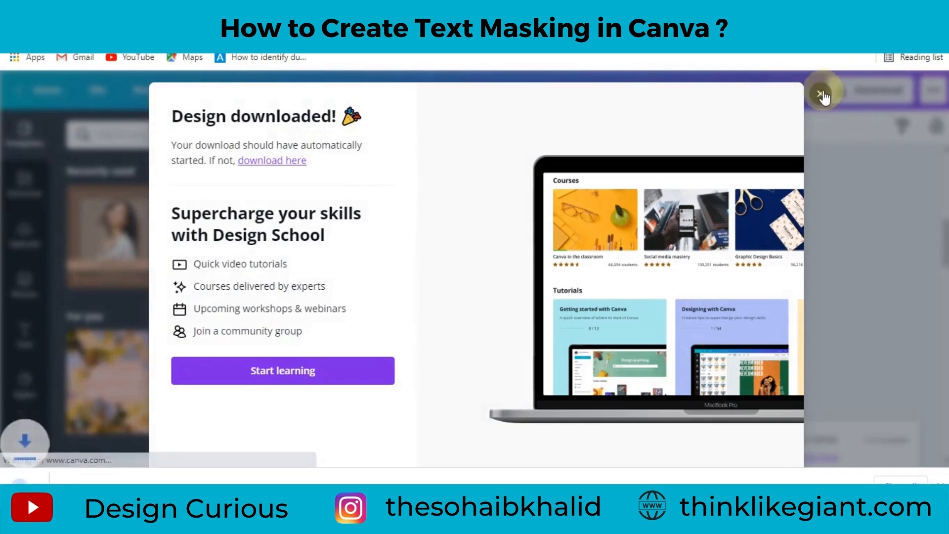
pyautogui.click(821, 93)
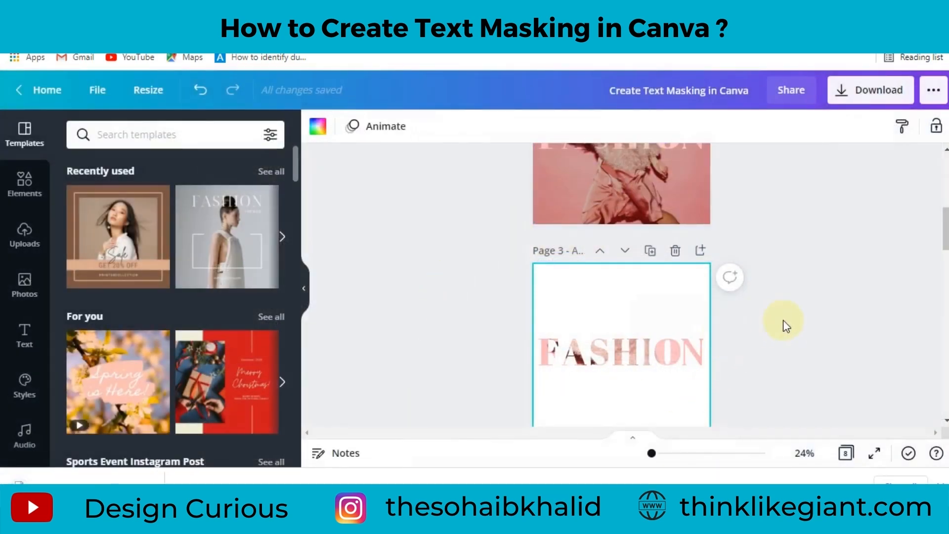
# Add the transparent FASHION image from the uploads to page 2
pyautogui.scroll(3, 785, 324)
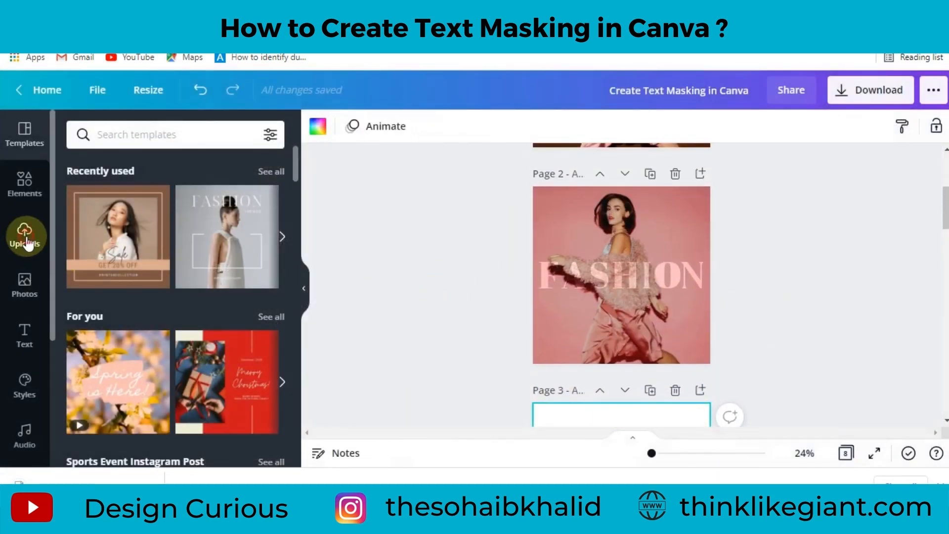
pyautogui.click(28, 242)
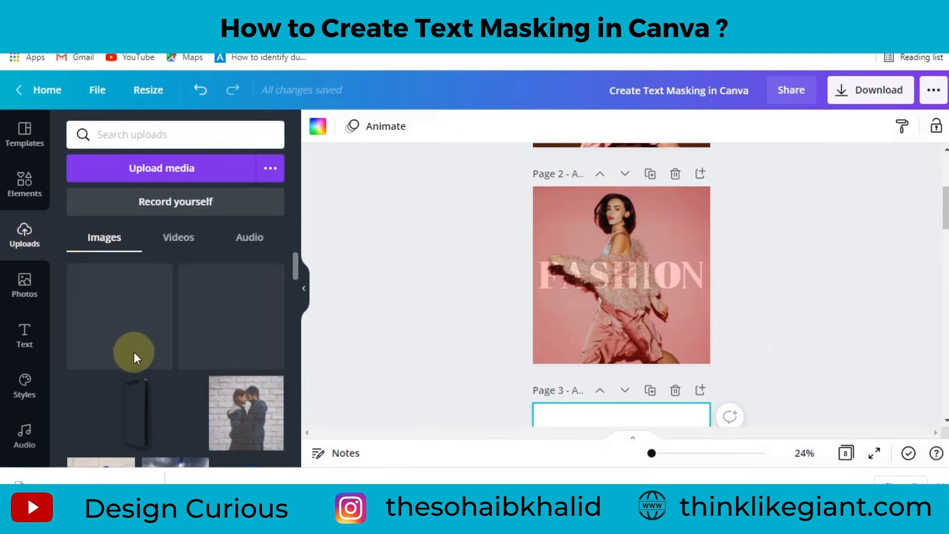
pyautogui.click(127, 318)
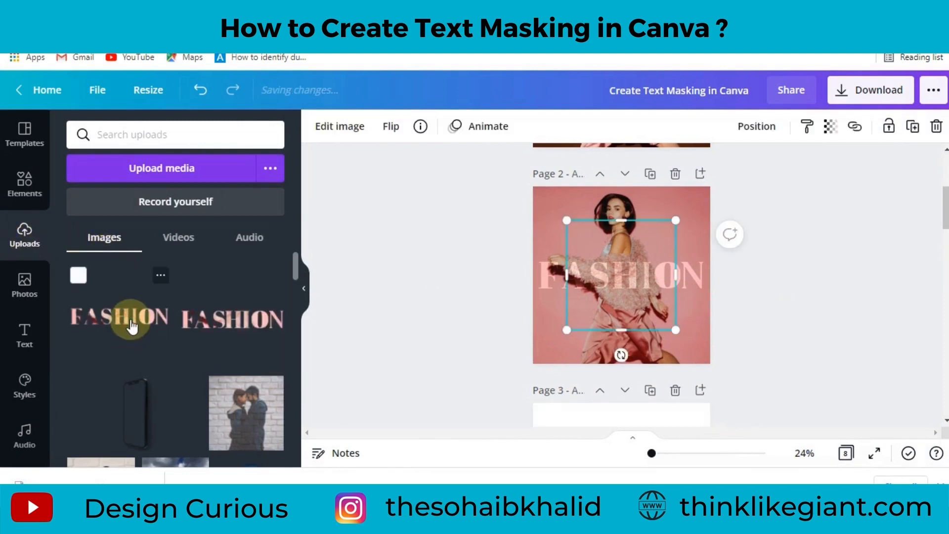
pyautogui.click(304, 289)
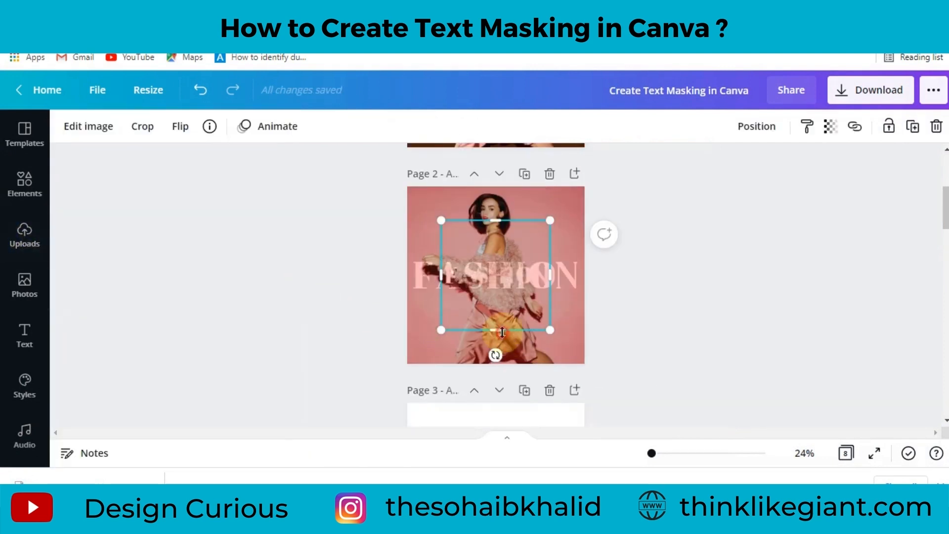
# Crop the empty areas above and below the lettering of the added FASHION image and move it beneath the original letters
pyautogui.moveTo(502, 333); pyautogui.dragTo(501, 309)
pyautogui.moveTo(500, 219); pyautogui.dragTo(500, 257)
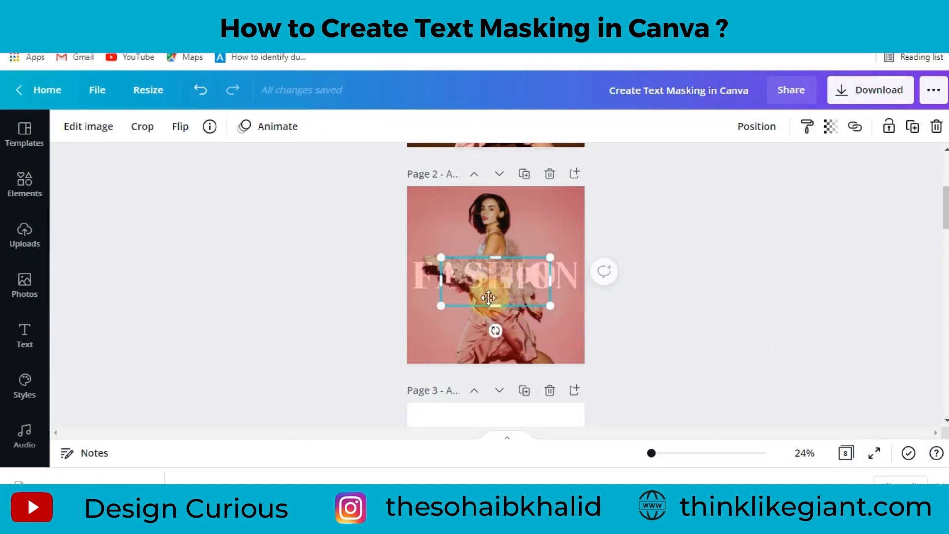
pyautogui.moveTo(489, 298); pyautogui.dragTo(486, 321)
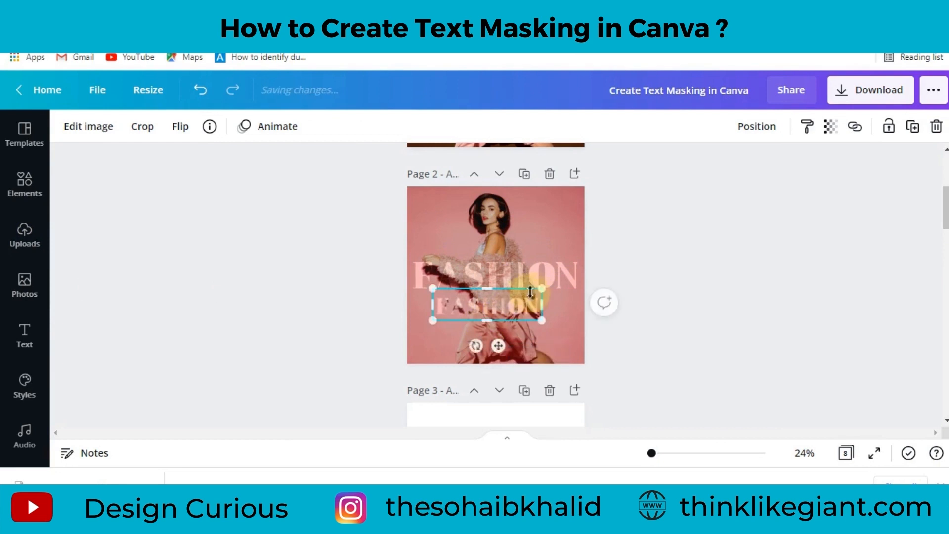
# Enlarge the cropped FASHION image to span the page width and place it along the lower edge of page 2
pyautogui.moveTo(542, 288); pyautogui.dragTo(588, 274)
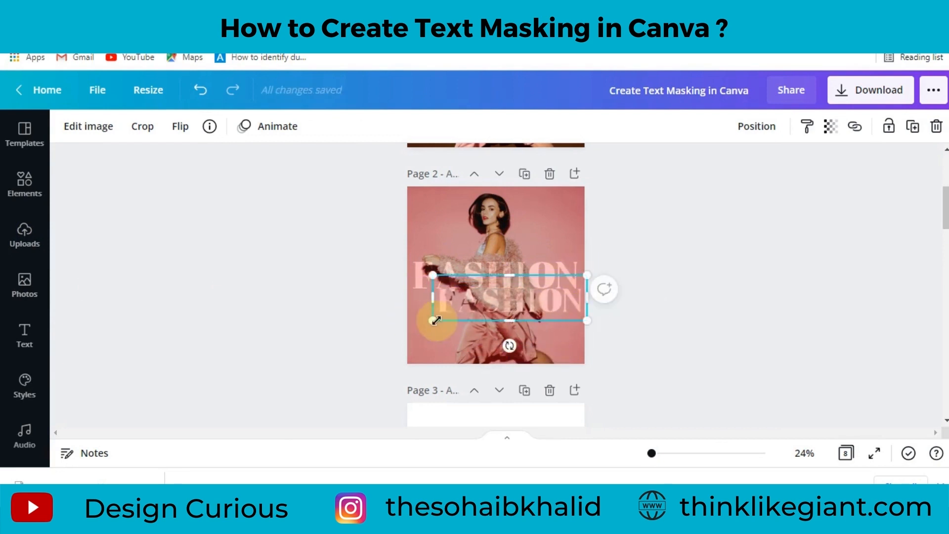
pyautogui.moveTo(432, 322); pyautogui.dragTo(408, 328)
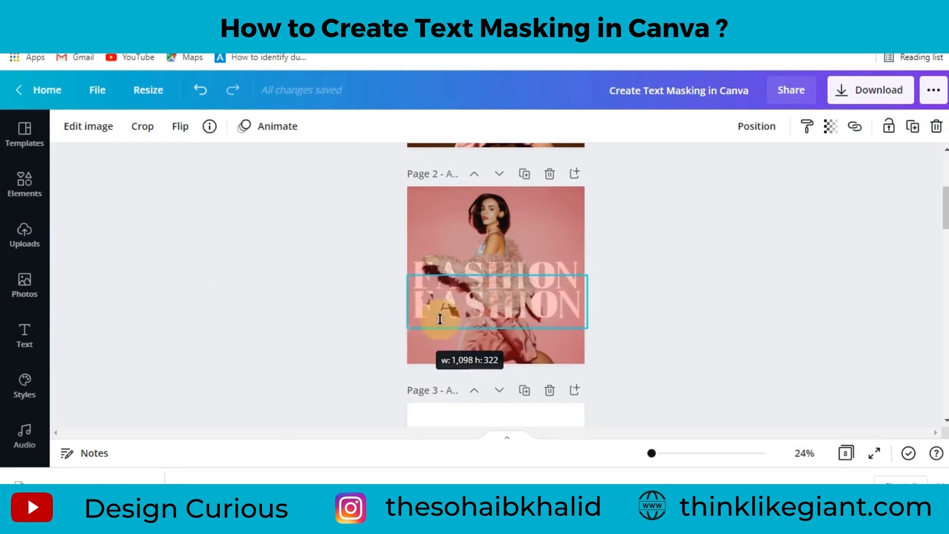
pyautogui.moveTo(592, 331); pyautogui.dragTo(589, 329)
pyautogui.click(590, 331)
pyautogui.moveTo(517, 312); pyautogui.dragTo(505, 351)
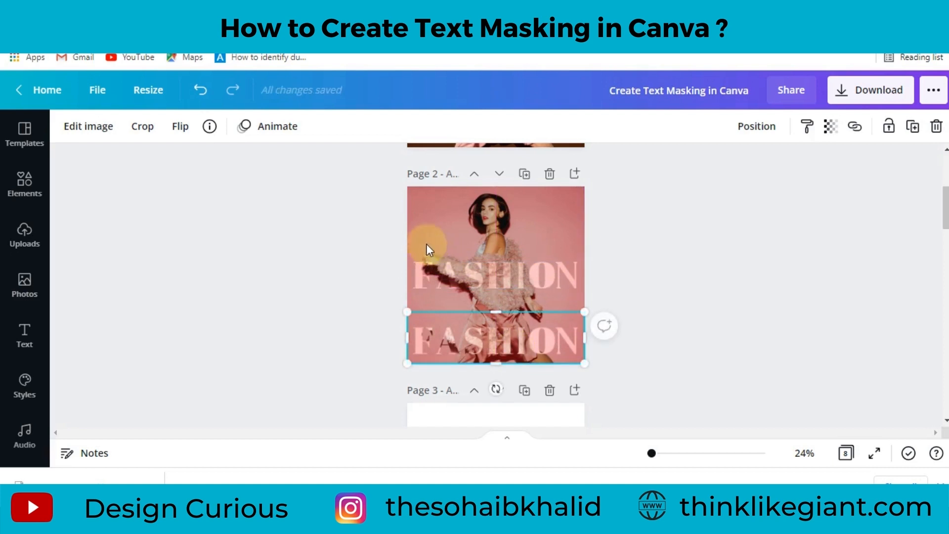
# Lock the original FASHION letters and overlay the FASHION image on them, resized so both line up
pyautogui.click(557, 295)
pyautogui.click(888, 127)
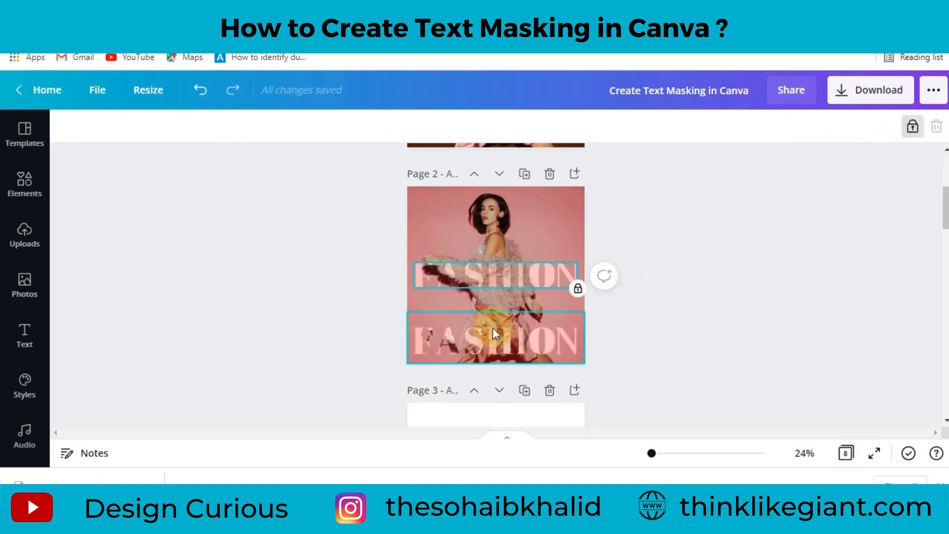
pyautogui.moveTo(496, 335)
pyautogui.mouseDown()
pyautogui.moveTo(488, 340)
pyautogui.moveTo(490, 273)
pyautogui.moveTo(490, 318)
pyautogui.mouseUp()
pyautogui.moveTo(586, 287); pyautogui.dragTo(582, 289)
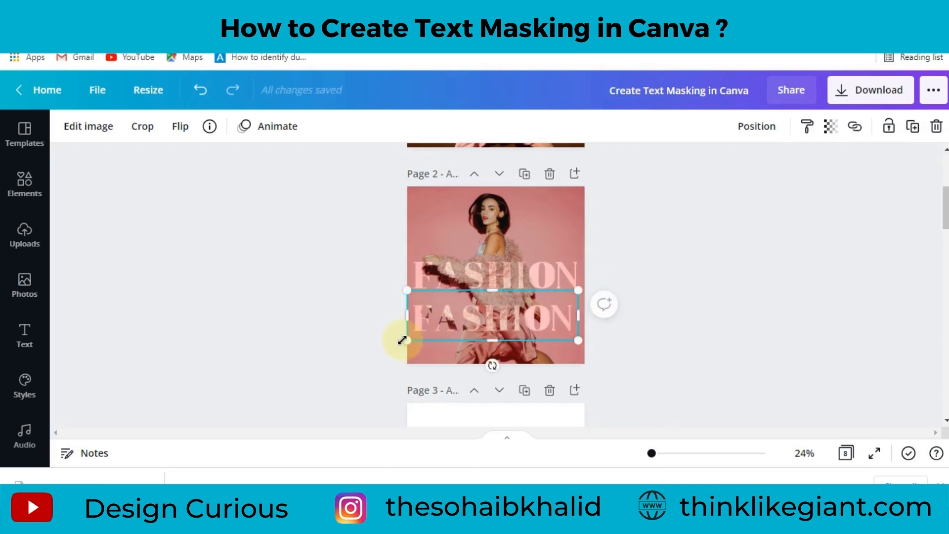
pyautogui.moveTo(410, 340); pyautogui.dragTo(425, 322)
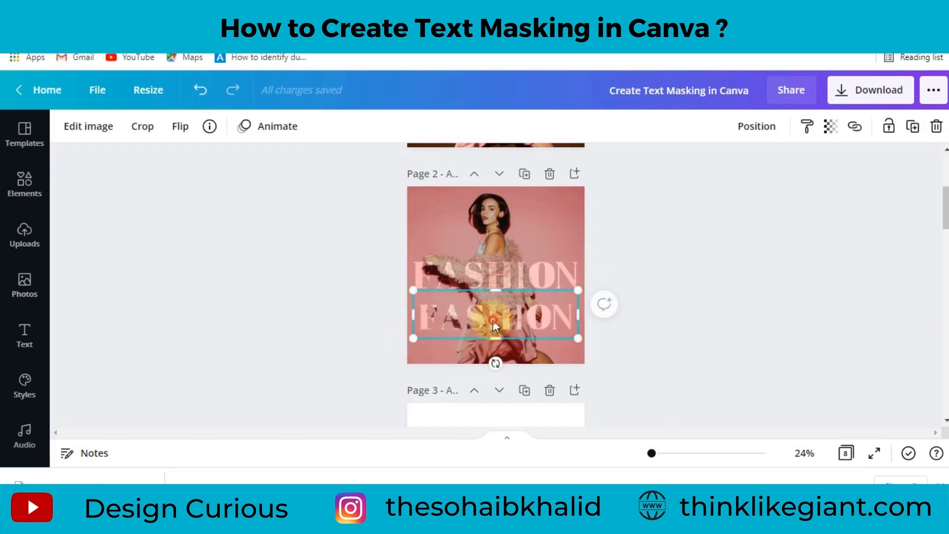
pyautogui.moveTo(494, 320); pyautogui.dragTo(501, 278)
pyautogui.moveTo(573, 293); pyautogui.dragTo(586, 298)
pyautogui.click(549, 346)
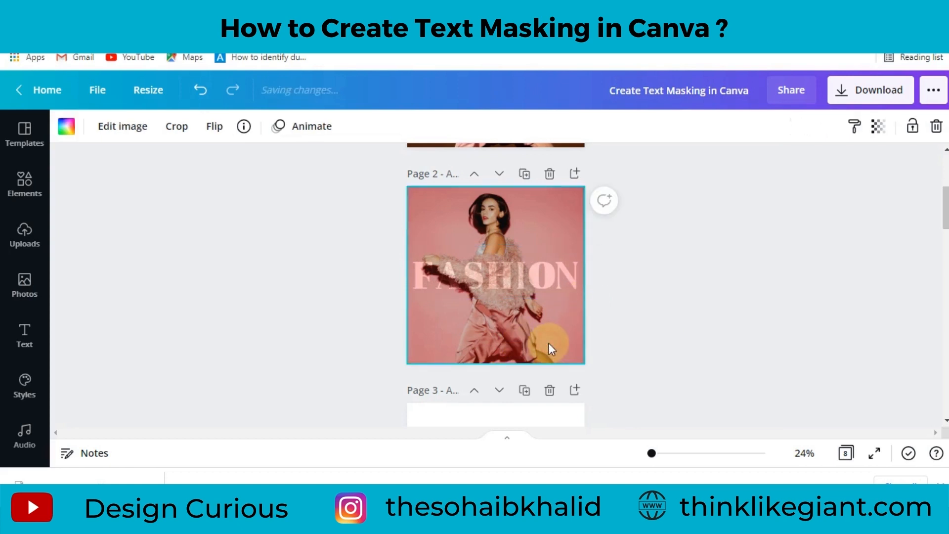
# Apply the Glow shadow effect to the overlaid FASHION image on page 2
pyautogui.click(552, 281)
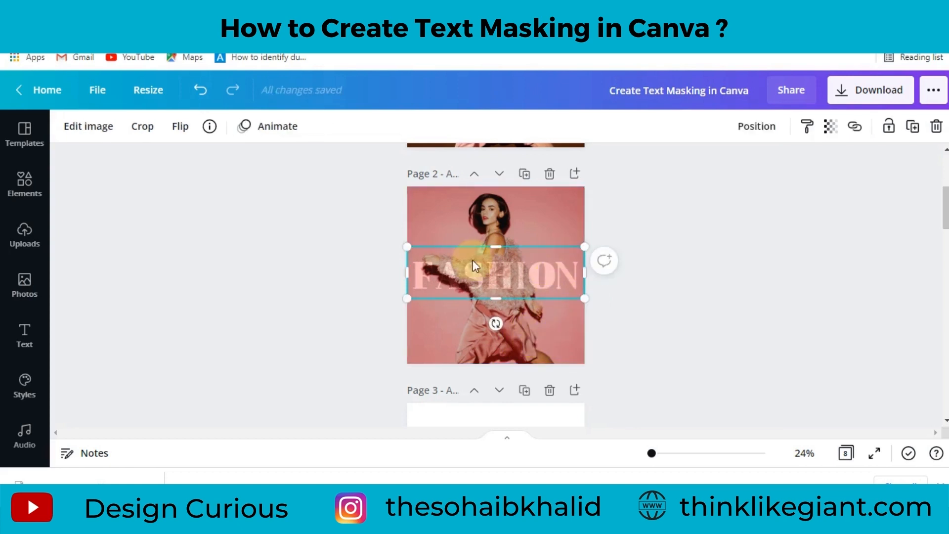
pyautogui.click(90, 128)
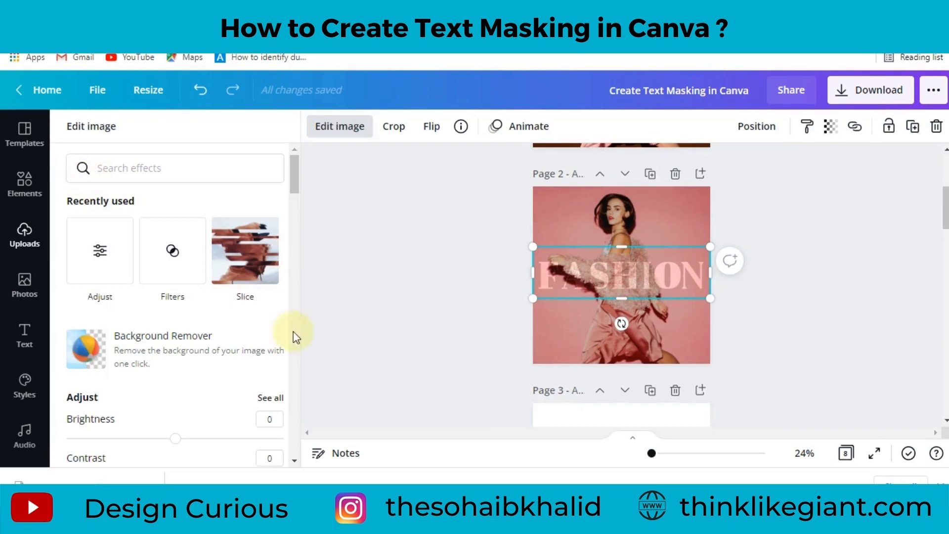
pyautogui.scroll(-5, 257, 313)
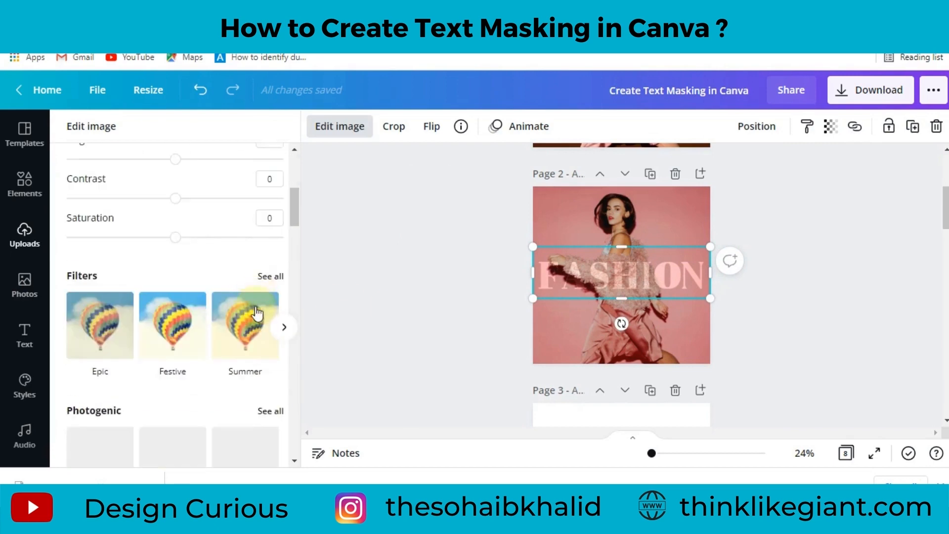
pyautogui.scroll(-10, 254, 321)
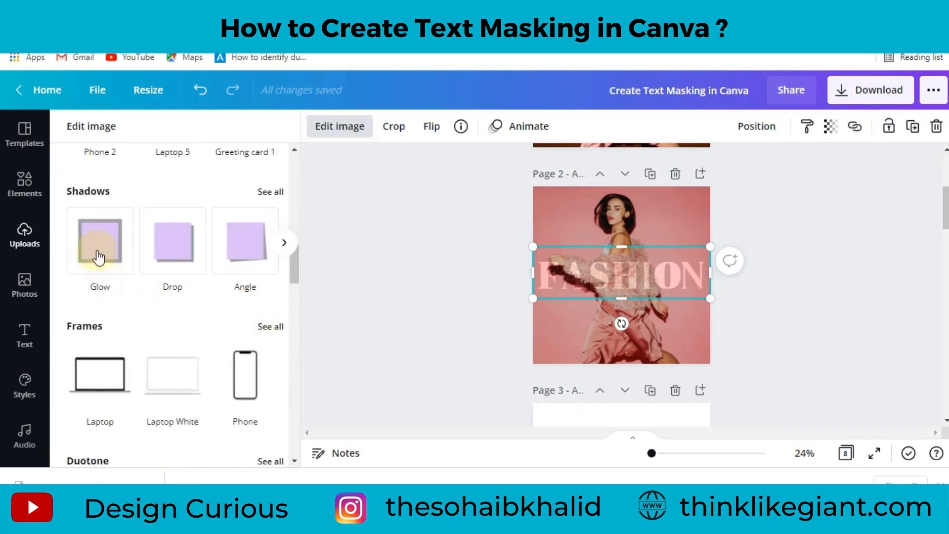
pyautogui.click(99, 257)
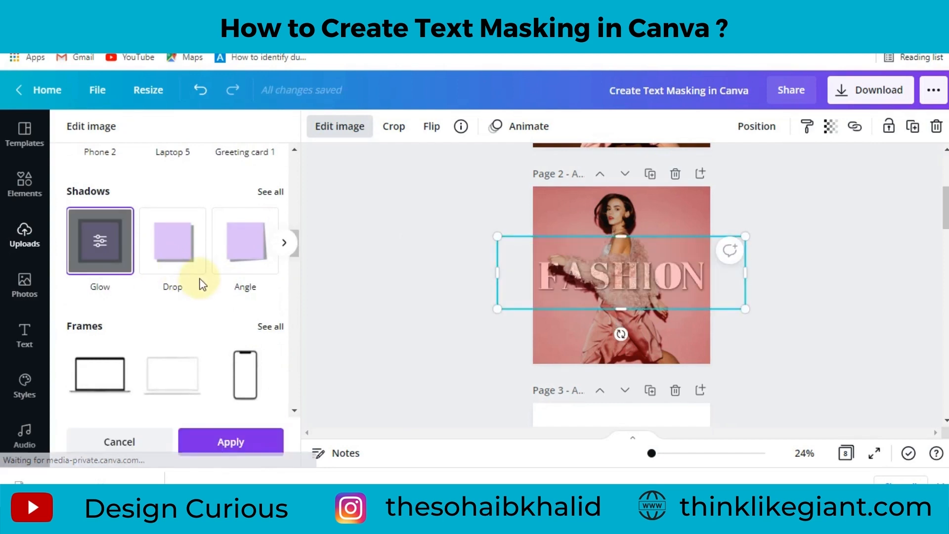
pyautogui.click(229, 444)
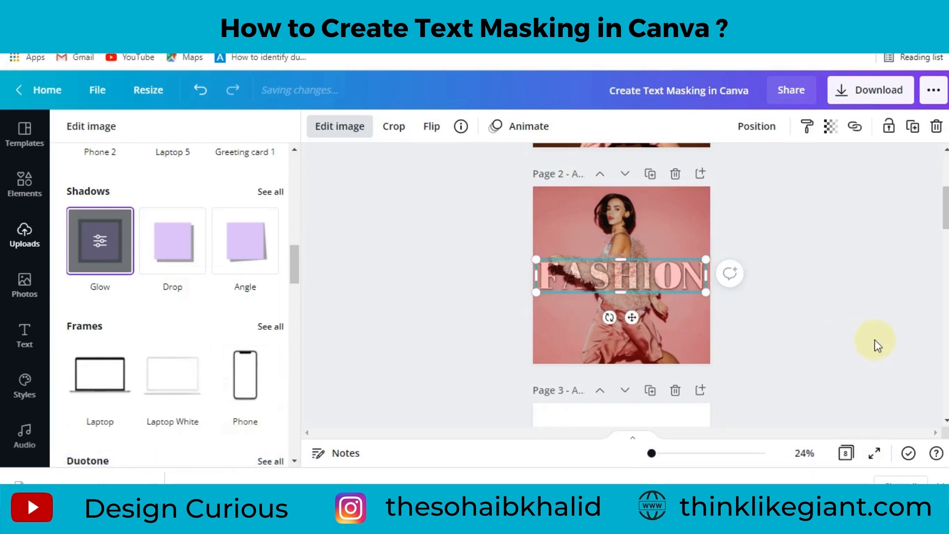
pyautogui.click(760, 324)
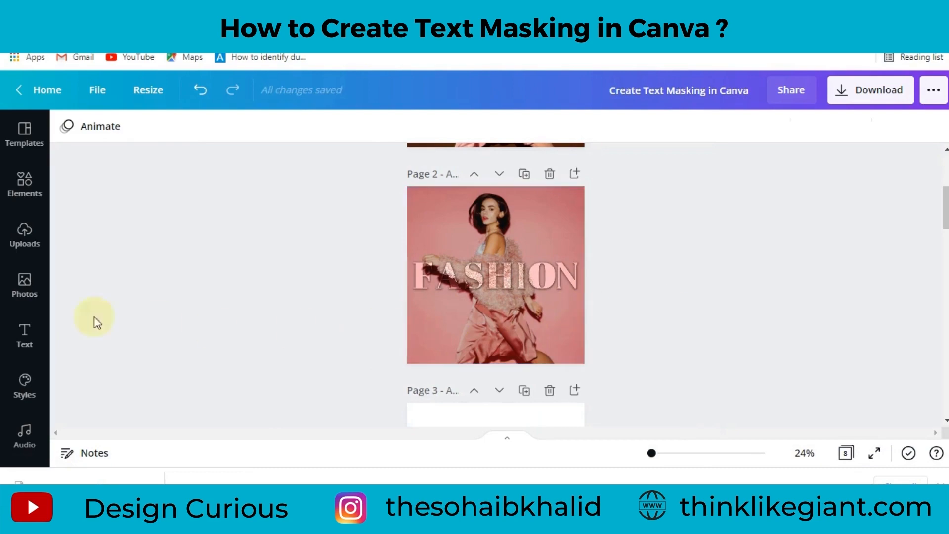
# Open the stock photo library
pyautogui.click(25, 287)
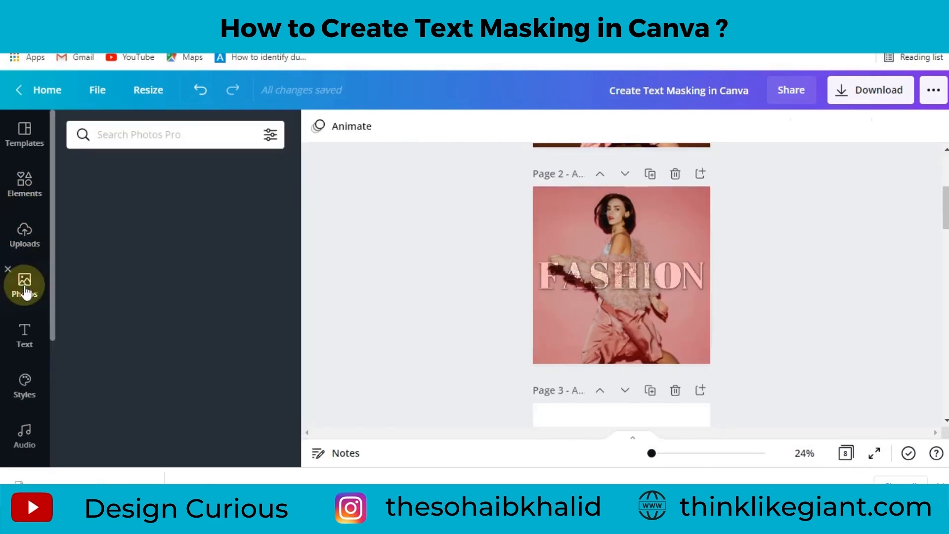